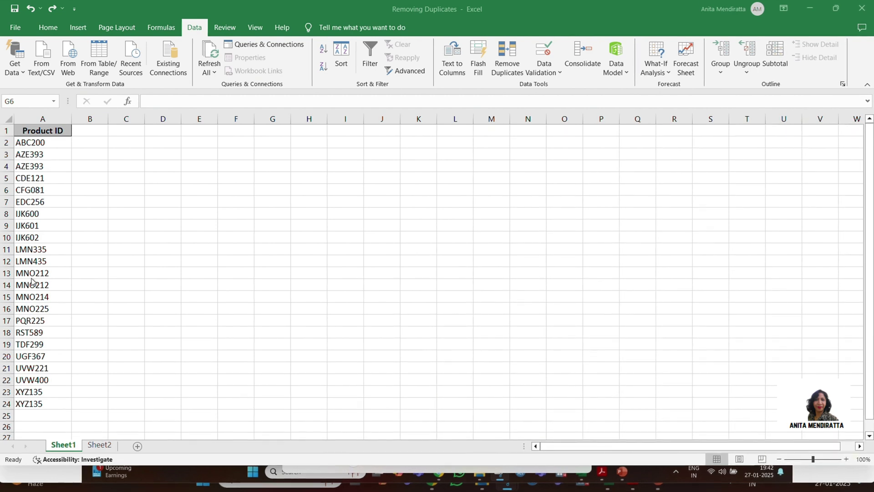
- Sort the Product IDs in A1:A24 from A to Z so repeated IDs sit together
{"action": "left_click", "coordinate": [33, 131]}
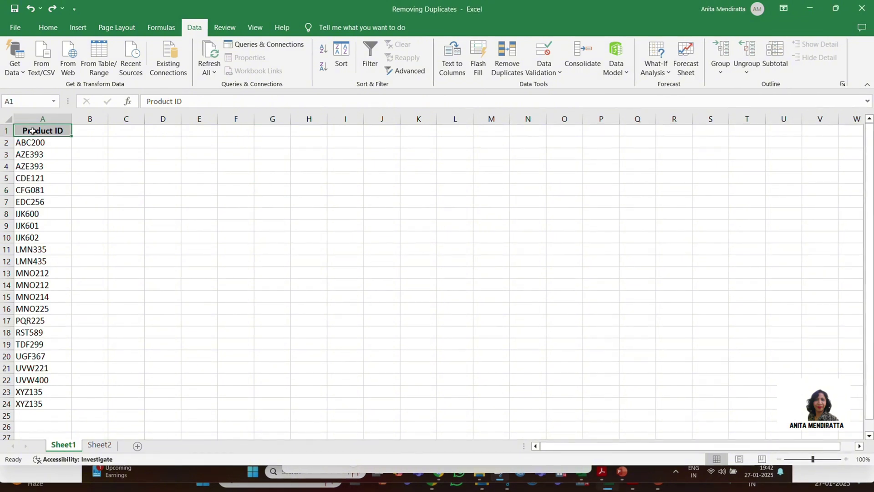
{"action": "key", "text": "ctrl+shift+Down"}
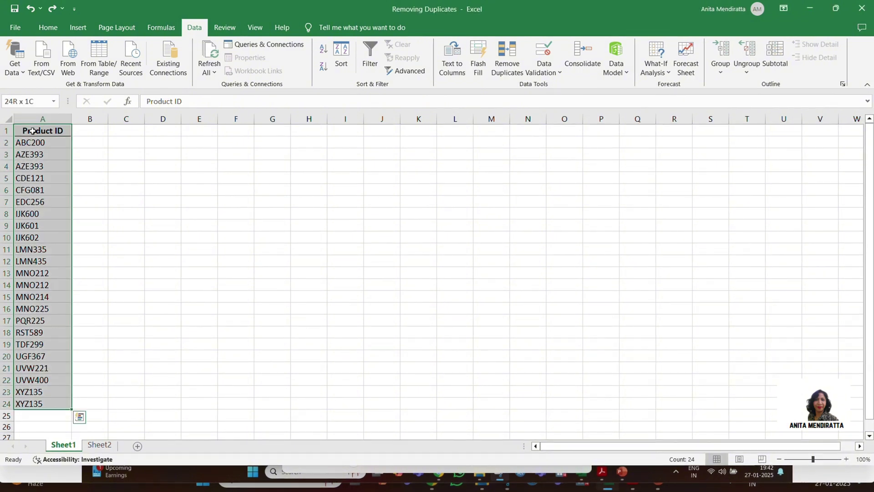
{"action": "right_click", "coordinate": [33, 131]}
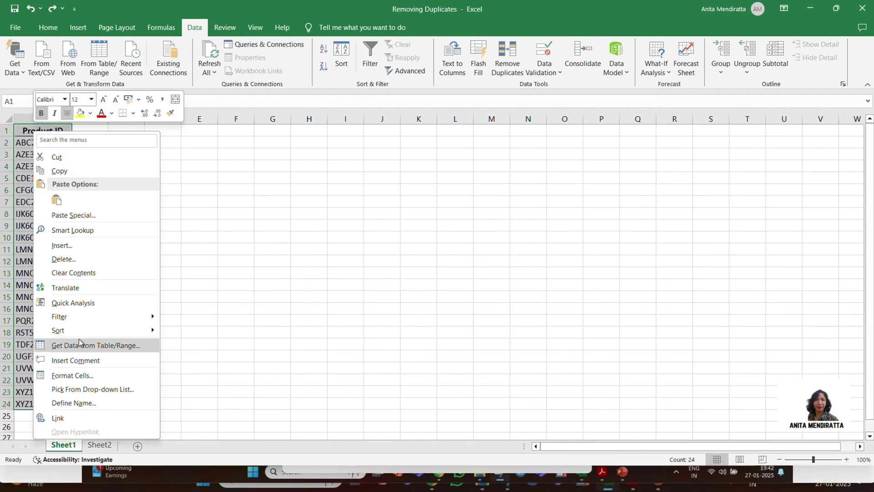
{"action": "mouse_move", "coordinate": [76, 332]}
{"action": "left_click", "coordinate": [187, 332]}
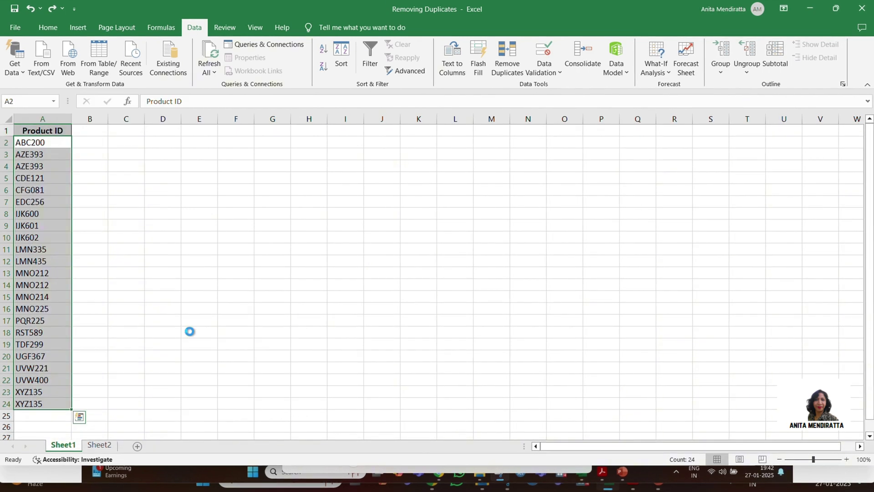
{"action": "left_click", "coordinate": [139, 201]}
- Fill the duplicate pairs AZE393 (A3:A4), MNO212 (A13:A14) and XYZ135 (A23:A24) yellow
{"action": "left_click_drag", "start_coordinate": [24, 154], "coordinate": [28, 165]}
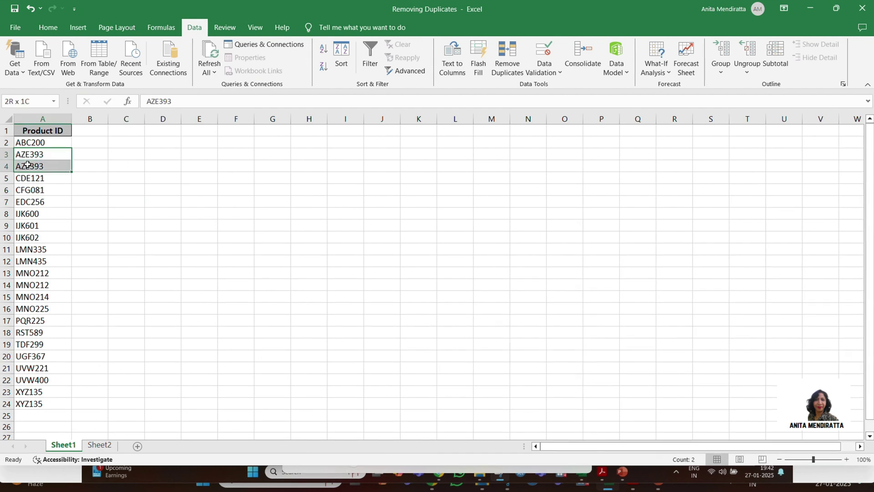
{"action": "left_click", "coordinate": [48, 27]}
{"action": "left_click", "coordinate": [182, 66]}
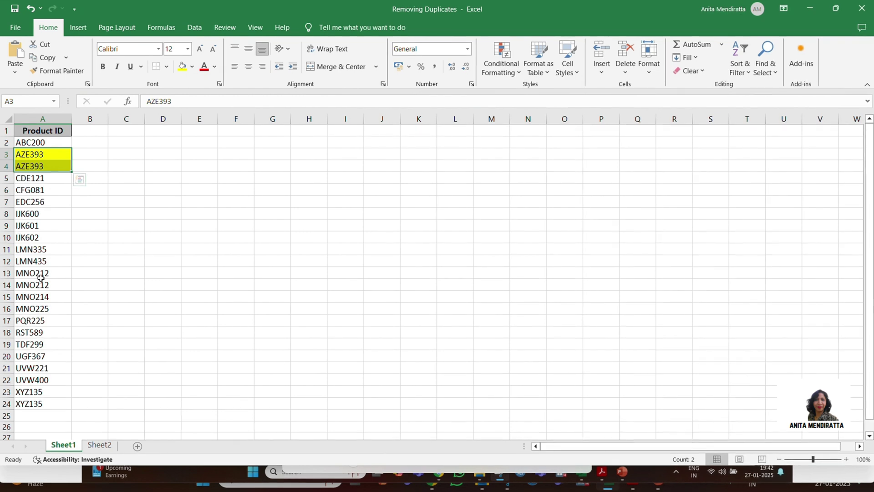
{"action": "left_click_drag", "start_coordinate": [30, 272], "coordinate": [44, 284]}
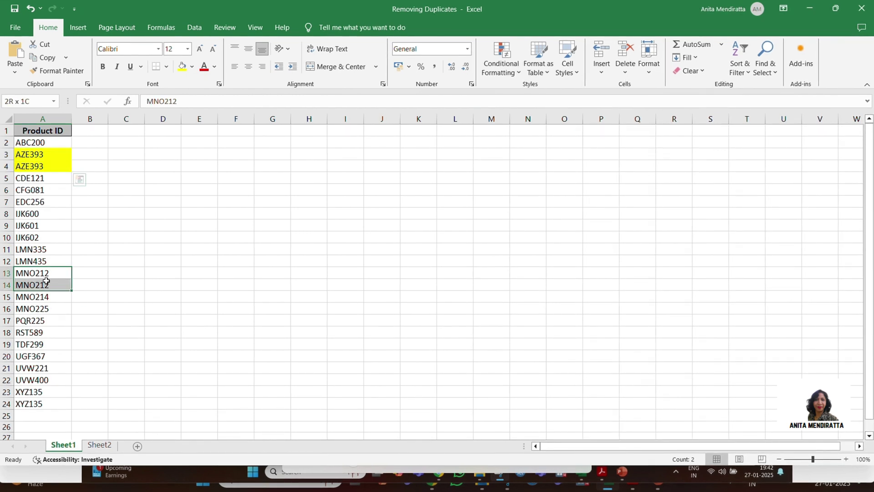
{"action": "left_click", "coordinate": [182, 66]}
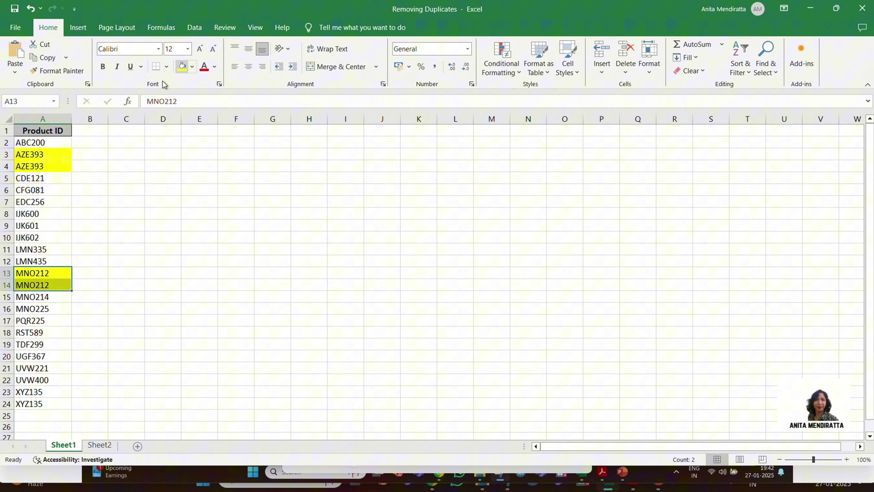
{"action": "left_click", "coordinate": [28, 394]}
{"action": "left_click_drag", "start_coordinate": [28, 400], "coordinate": [28, 405]}
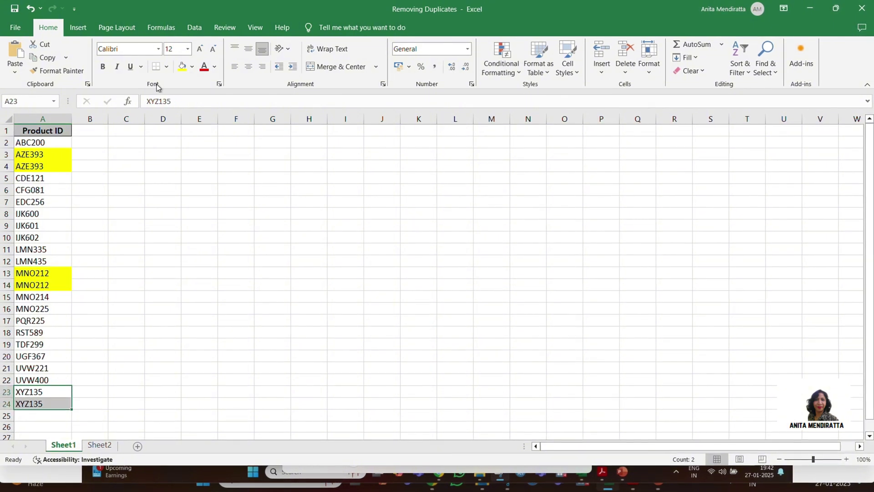
{"action": "left_click", "coordinate": [180, 67]}
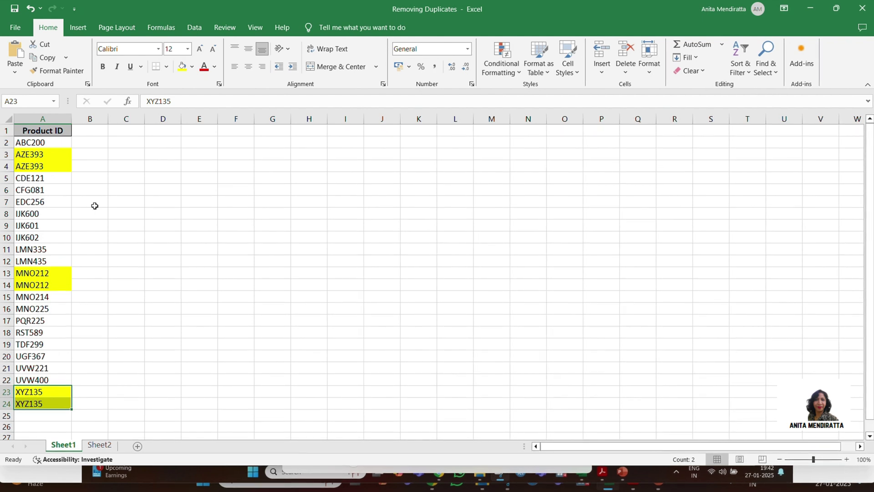
{"action": "left_click", "coordinate": [106, 171]}
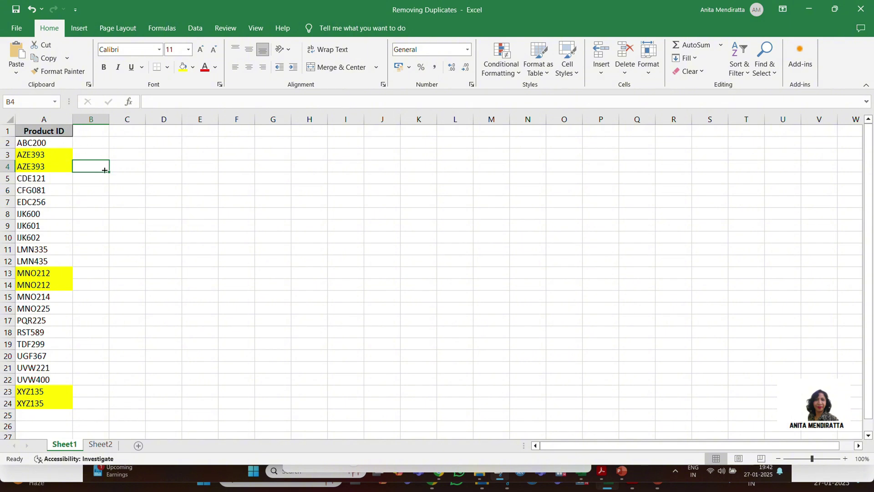
- Undo the yellow fills, then select A1:A24 and bring up Conditional Formatting's Highlight Cells Rules
{"action": "key", "text": "ctrl+z"}
{"action": "key", "text": "ctrl+z"}
{"action": "key", "text": "ctrl+z"}
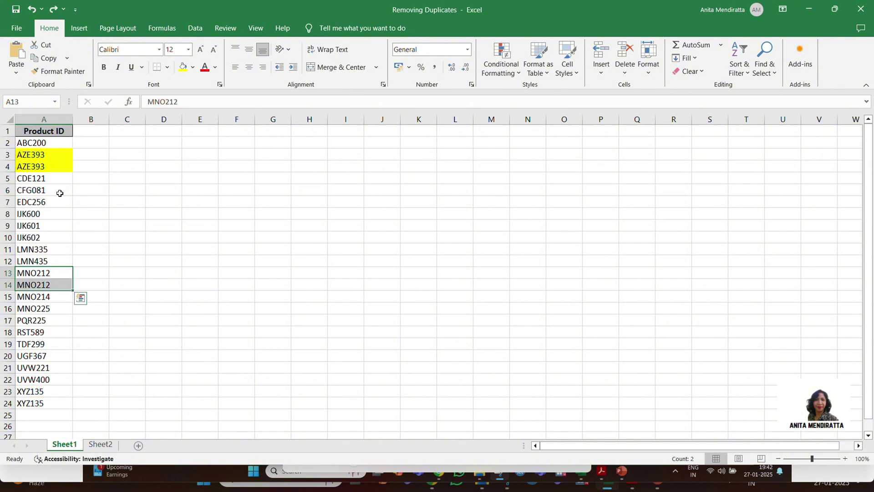
{"action": "left_click", "coordinate": [43, 131]}
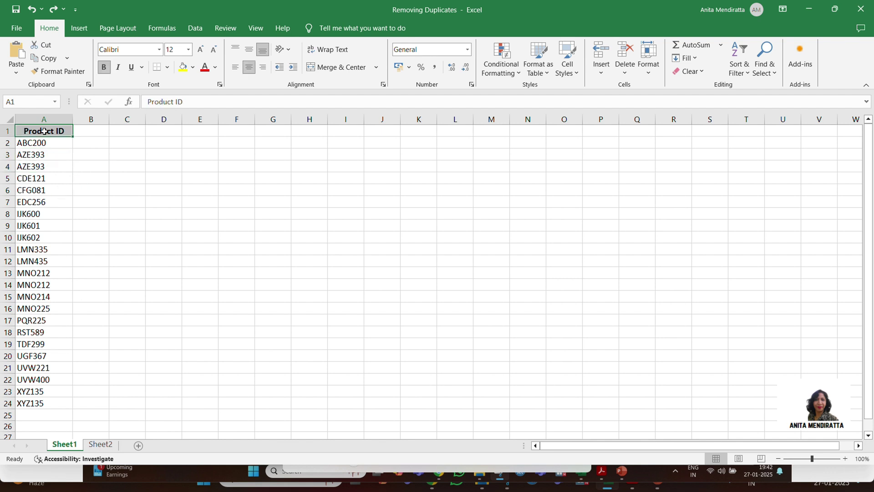
{"action": "key", "text": "ctrl+shift+Down"}
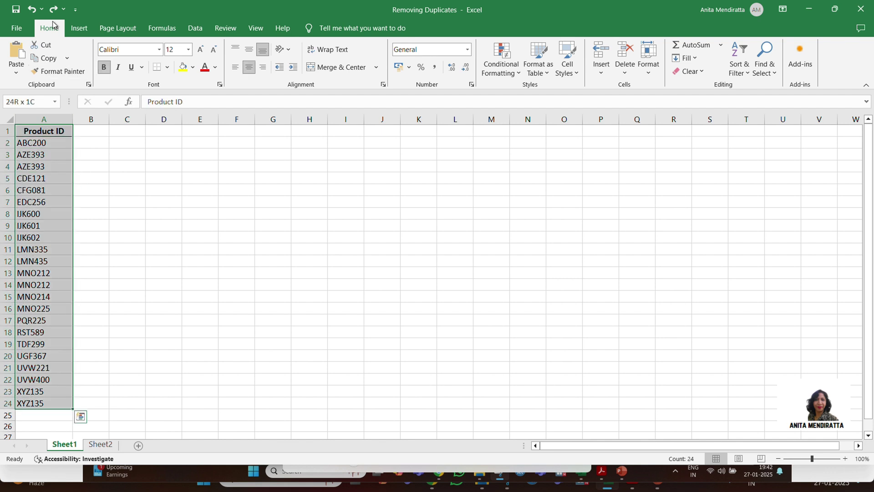
{"action": "left_click", "coordinate": [497, 74]}
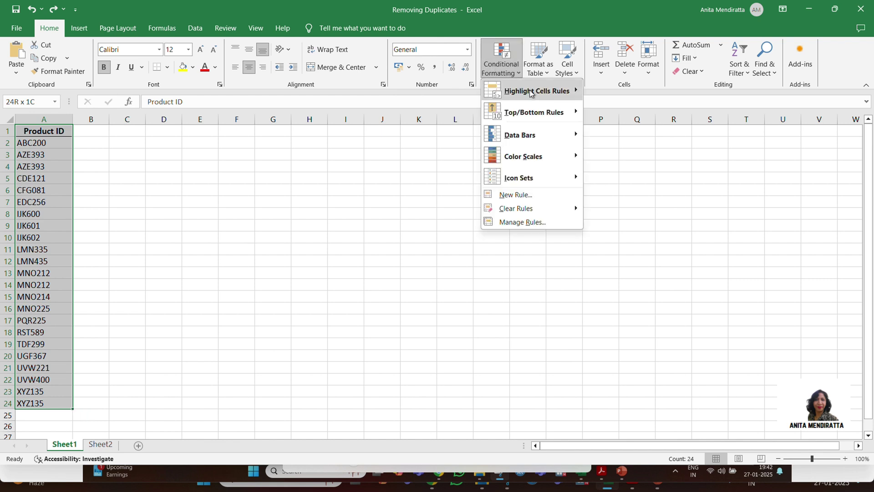
{"action": "mouse_move", "coordinate": [531, 92]}
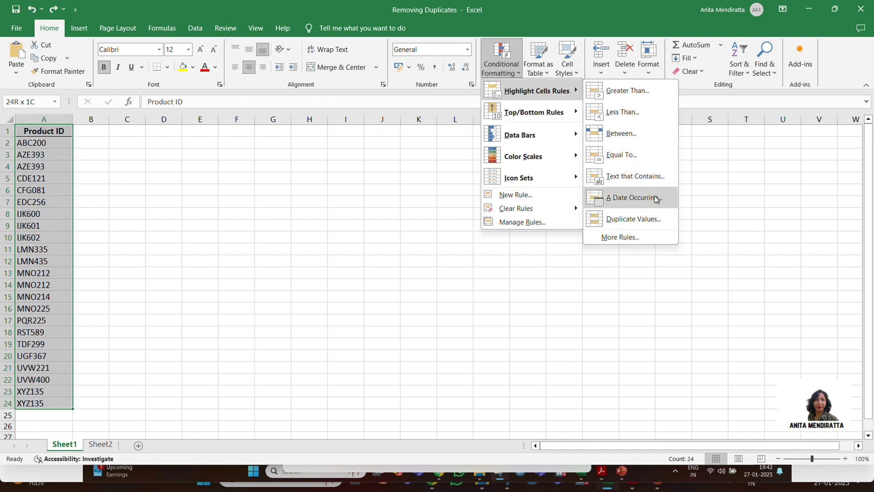
- Add a Duplicate Values rule highlighting repeated IDs with Green Fill with Dark Green Text
{"action": "left_click", "coordinate": [644, 215]}
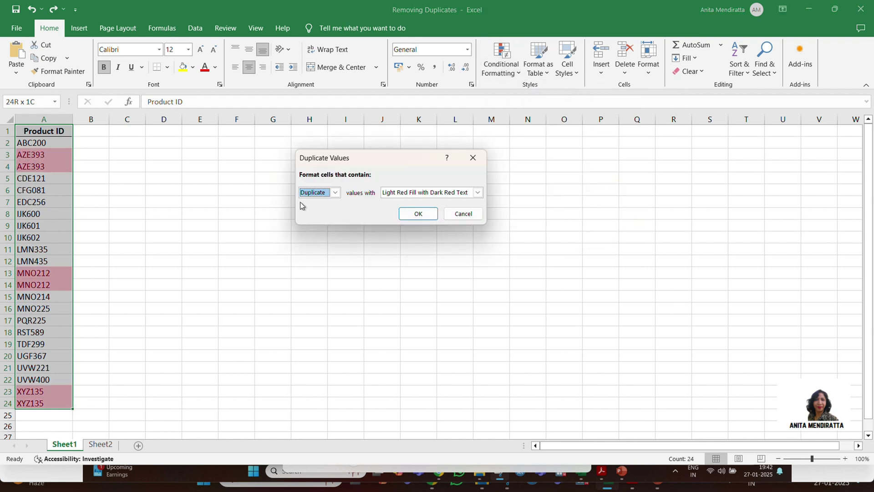
{"action": "left_click_drag", "start_coordinate": [393, 155], "coordinate": [362, 157]}
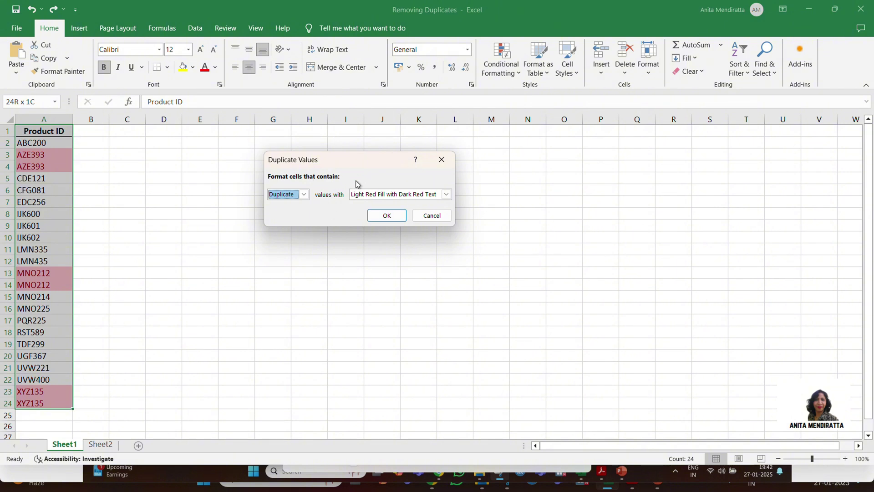
{"action": "left_click", "coordinate": [304, 194]}
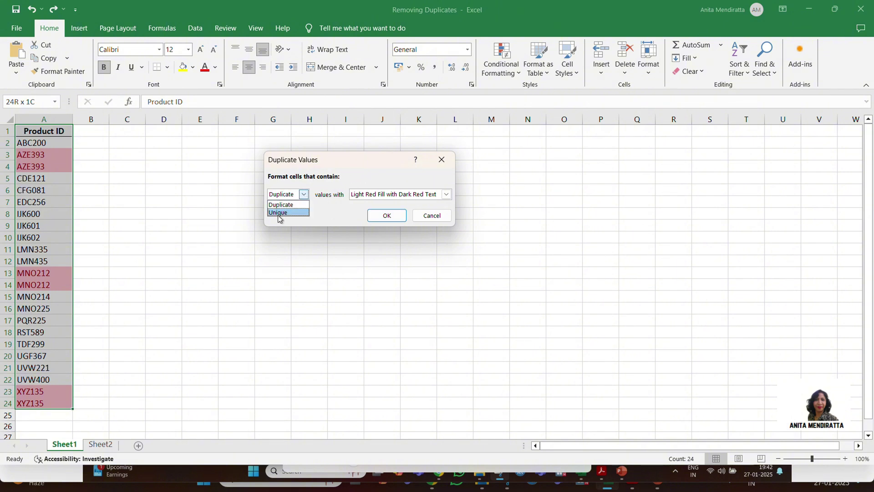
{"action": "left_click", "coordinate": [286, 195]}
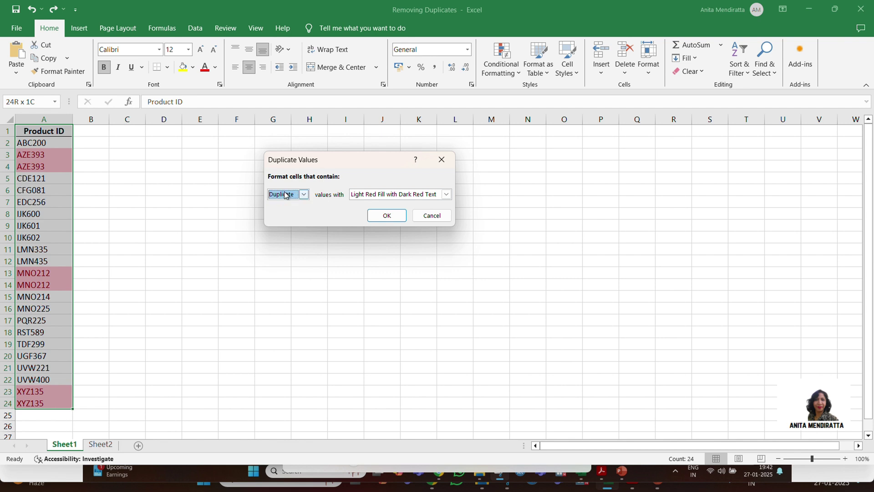
{"action": "left_click", "coordinate": [370, 195]}
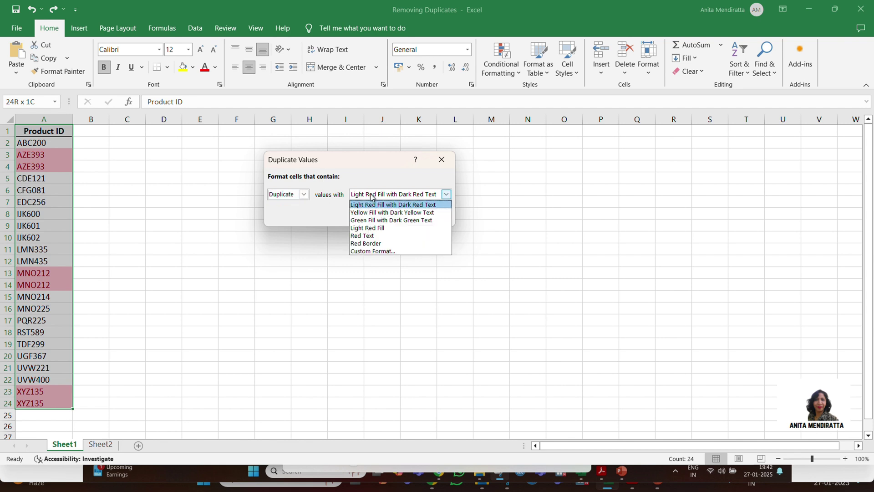
{"action": "left_click", "coordinate": [370, 220]}
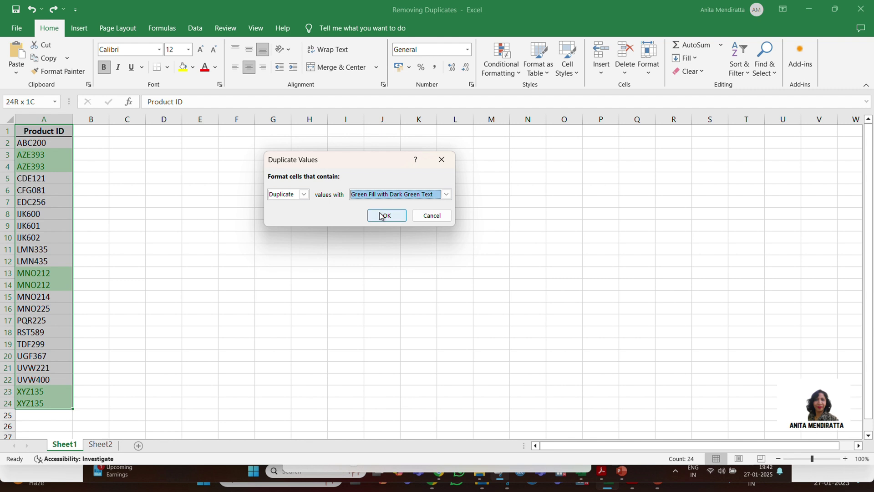
{"action": "left_click", "coordinate": [381, 217]}
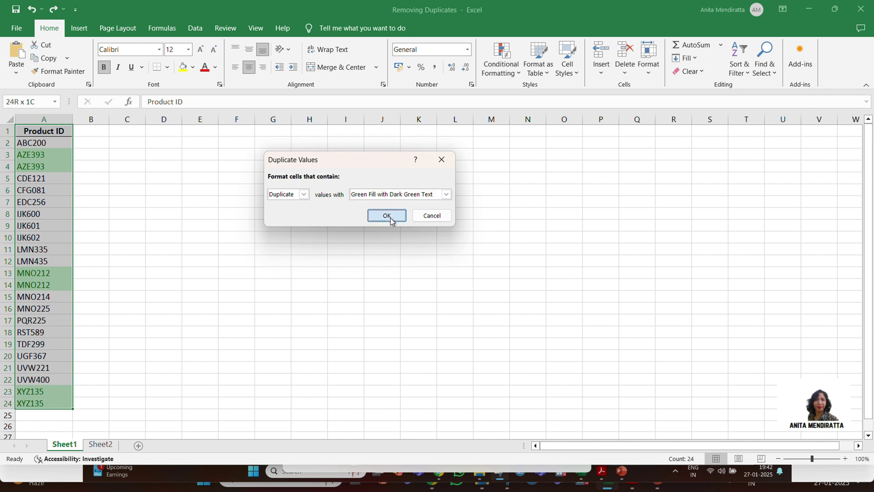
{"action": "left_click", "coordinate": [104, 191]}
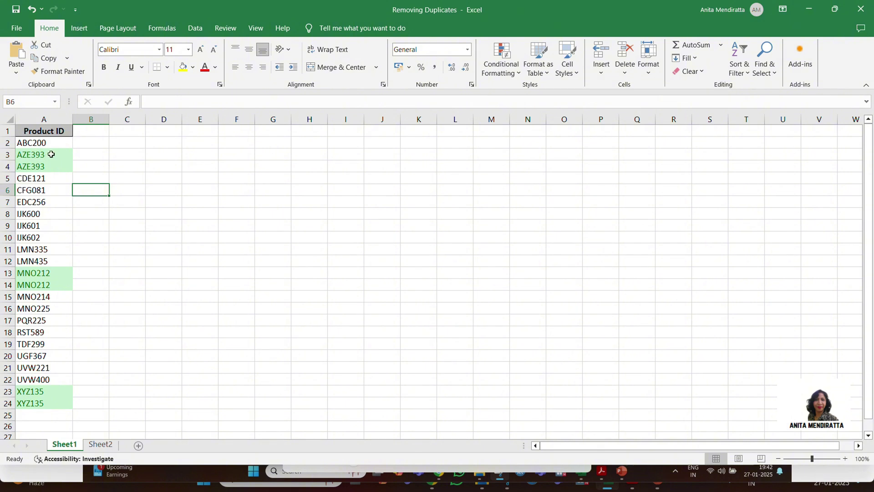
- Add a Unique values rule to A1:A24 with Light Red Fill with Dark Red Text
{"action": "left_click", "coordinate": [177, 166]}
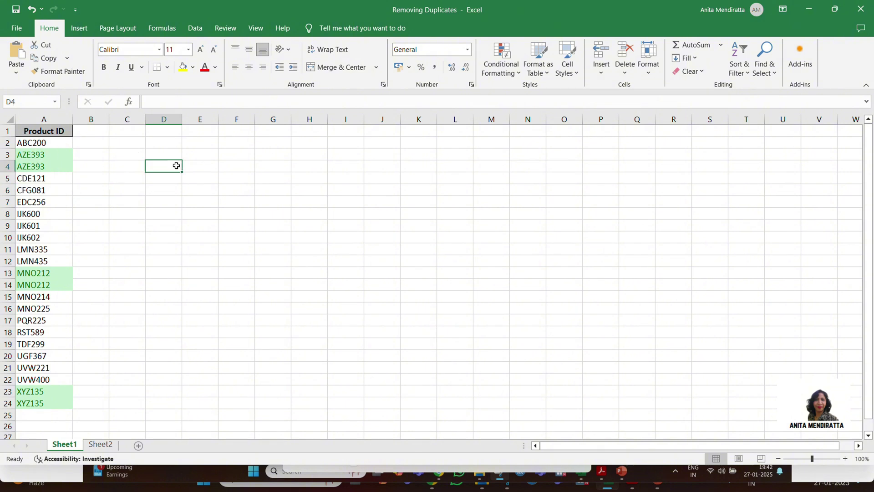
{"action": "left_click", "coordinate": [58, 131]}
{"action": "key", "text": "ctrl+shift+Down"}
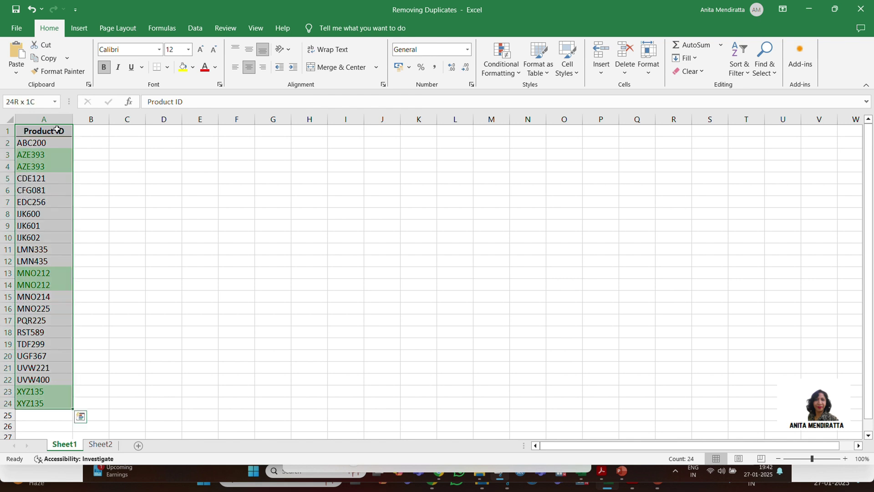
{"action": "left_click", "coordinate": [492, 69]}
{"action": "mouse_move", "coordinate": [524, 91]}
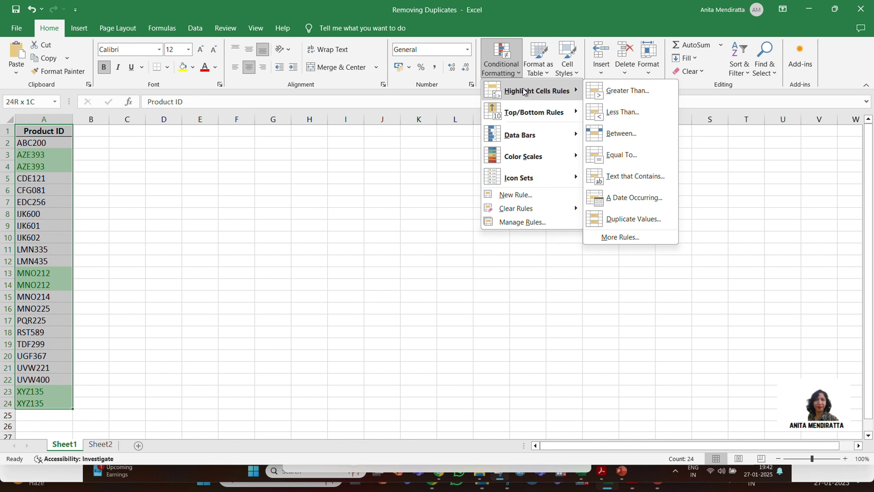
{"action": "left_click", "coordinate": [624, 218]}
{"action": "left_click", "coordinate": [304, 195]}
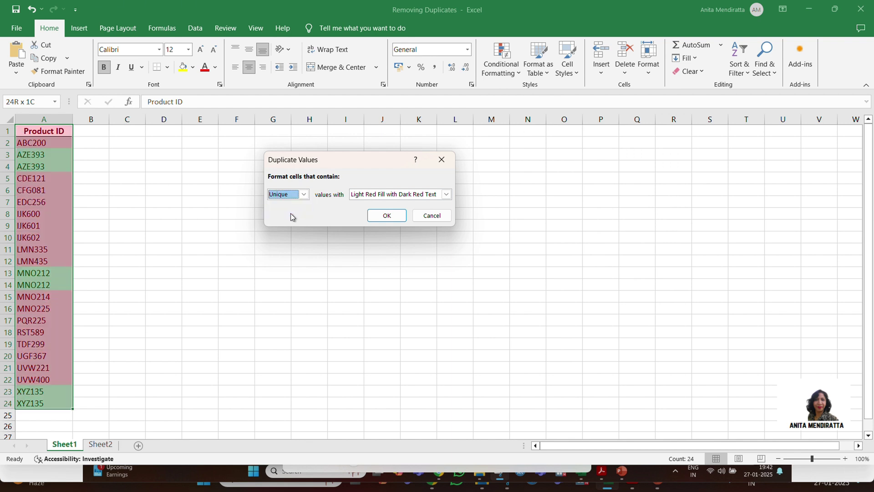
{"action": "left_click", "coordinate": [392, 215]}
{"action": "left_click", "coordinate": [128, 214]}
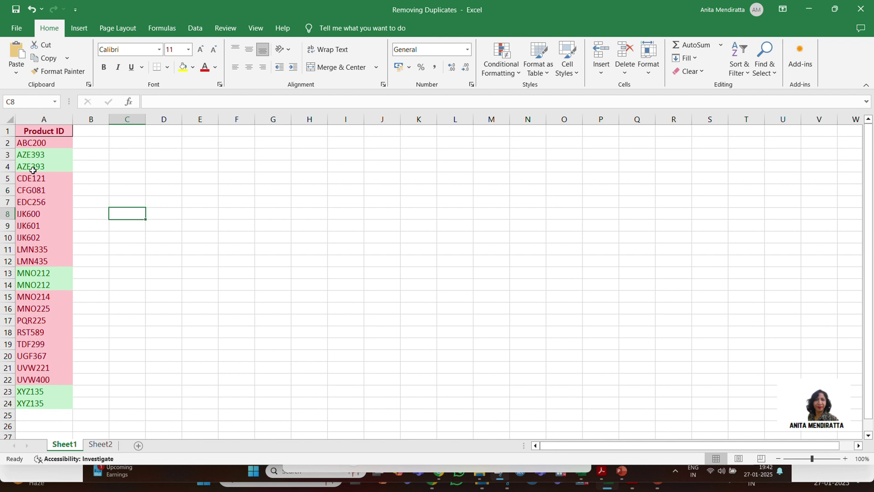
- Select the Product ID list A1:A24 again
{"action": "left_click", "coordinate": [220, 169]}
{"action": "left_click", "coordinate": [25, 131]}
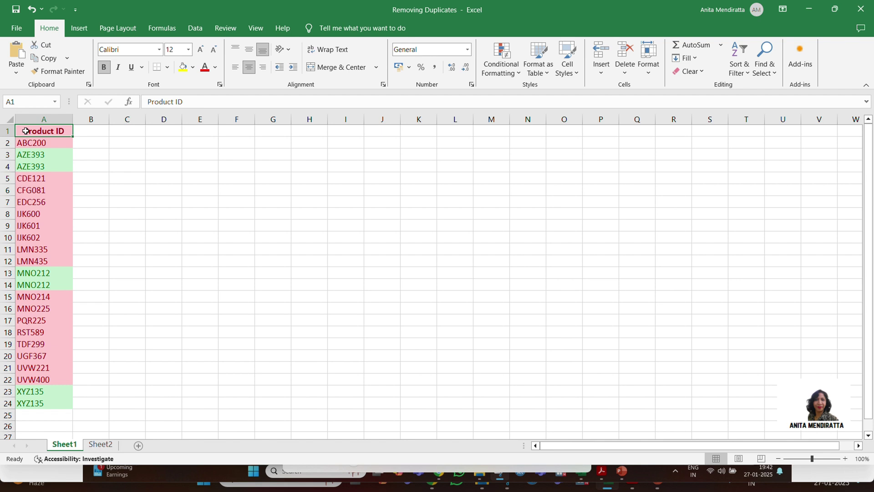
{"action": "key", "text": "ctrl+shift+Down"}
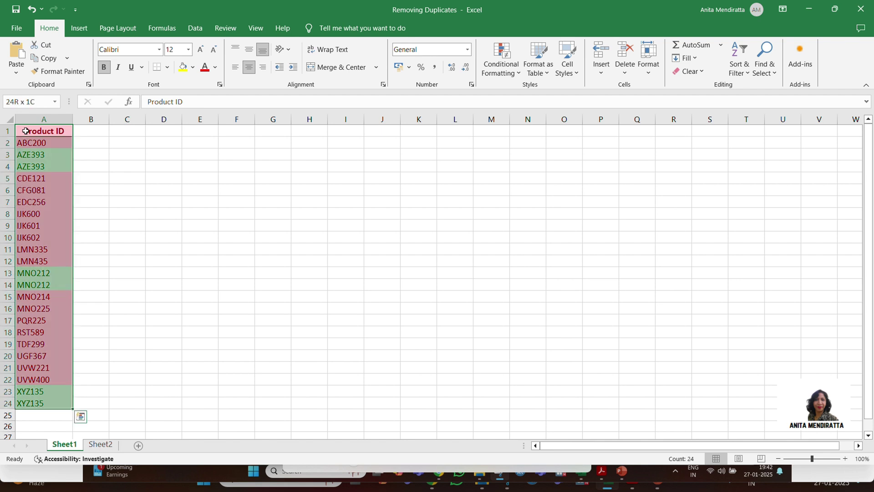
- Clear all conditional formatting rules from the entire sheet
{"action": "left_click", "coordinate": [513, 74]}
{"action": "mouse_move", "coordinate": [514, 210]}
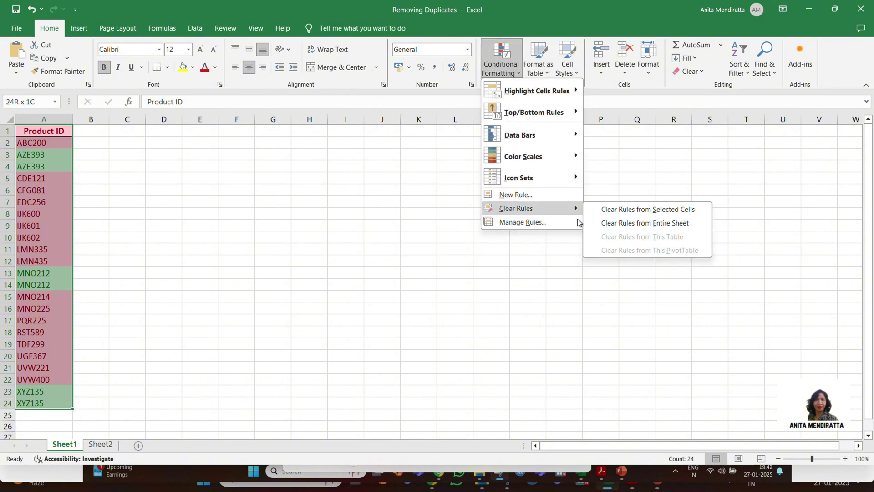
{"action": "left_click", "coordinate": [631, 226]}
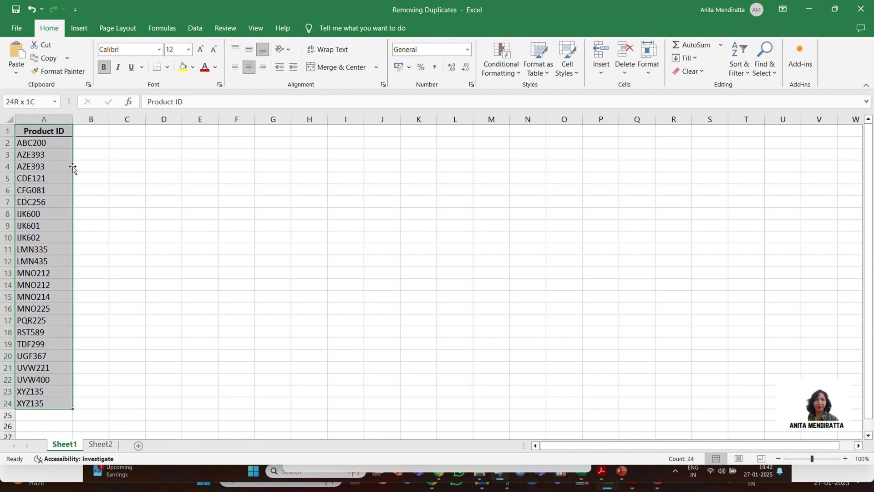
- Run Data > Remove Duplicates on Product ID, deleting 3 duplicates and leaving 20 unique values
{"action": "left_click", "coordinate": [195, 31]}
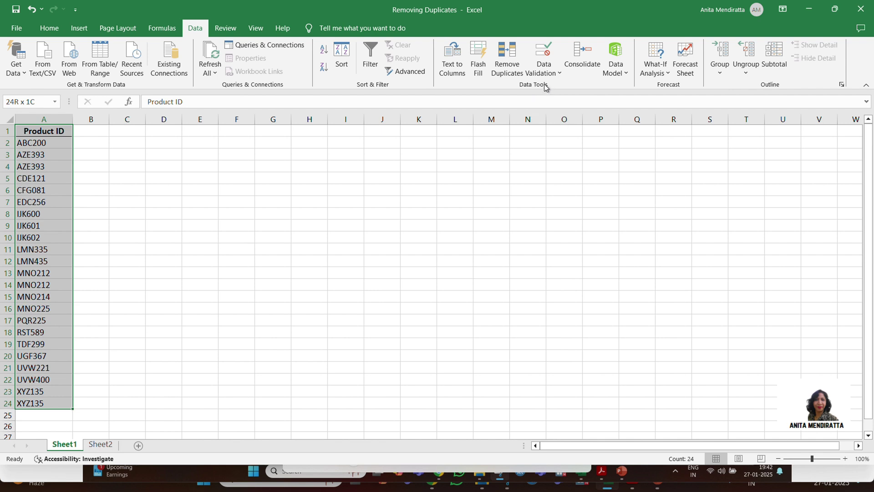
{"action": "left_click", "coordinate": [510, 70]}
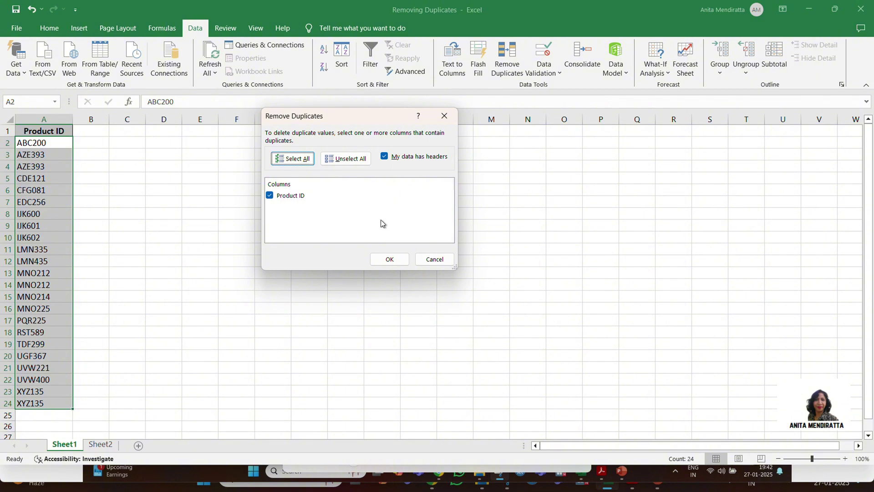
{"action": "left_click", "coordinate": [385, 259]}
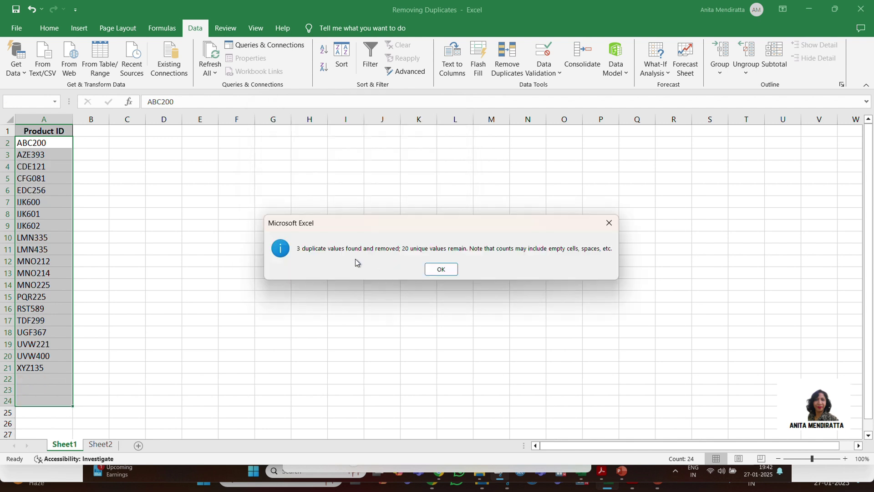
{"action": "left_click_drag", "start_coordinate": [362, 220], "coordinate": [338, 153]}
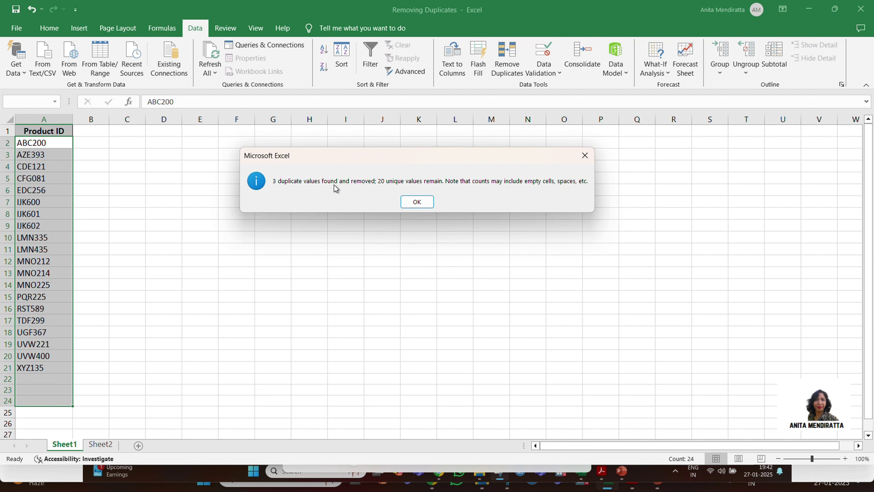